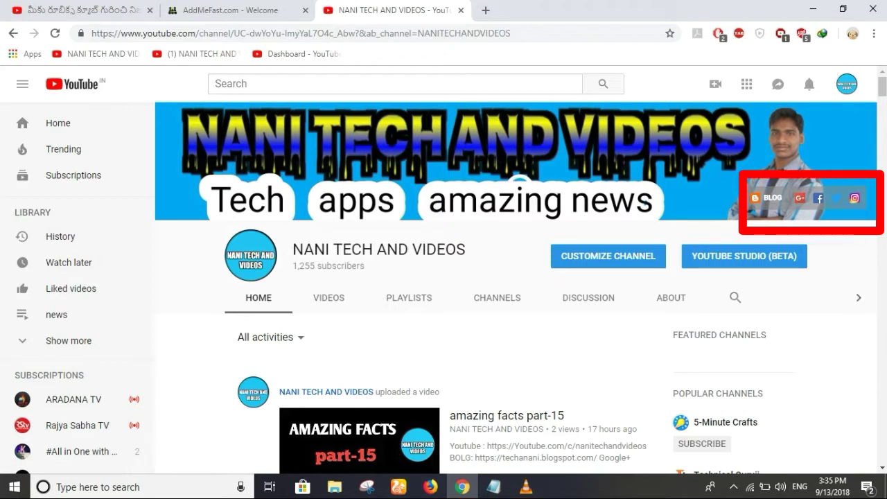
Reload the channel page, turn on layout customization in the channel settings and save the change
key(F5)
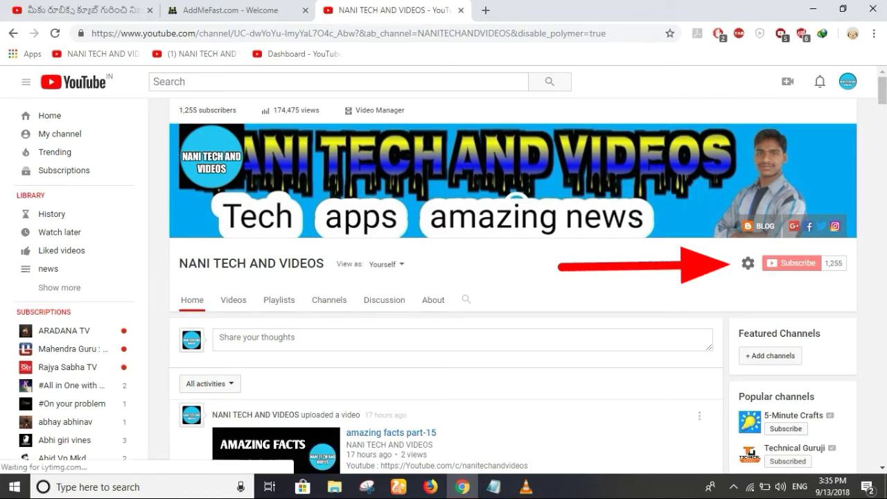
click(748, 264)
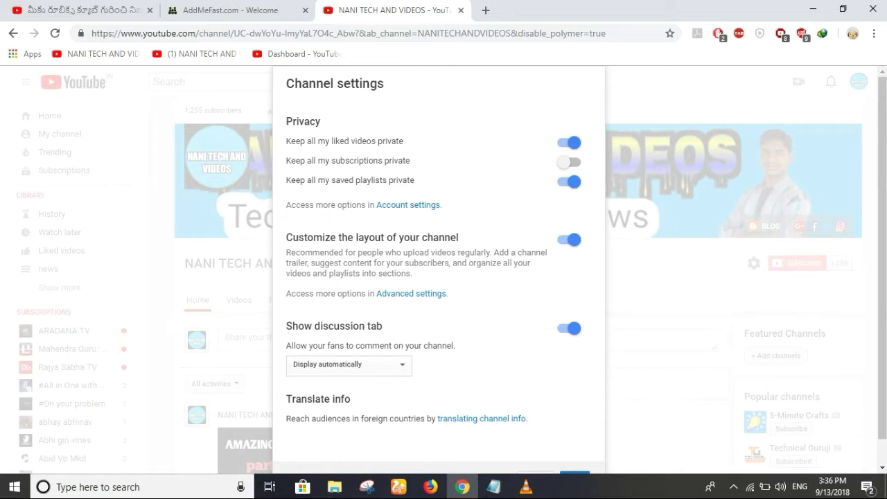
scroll(439, 278, down, 1)
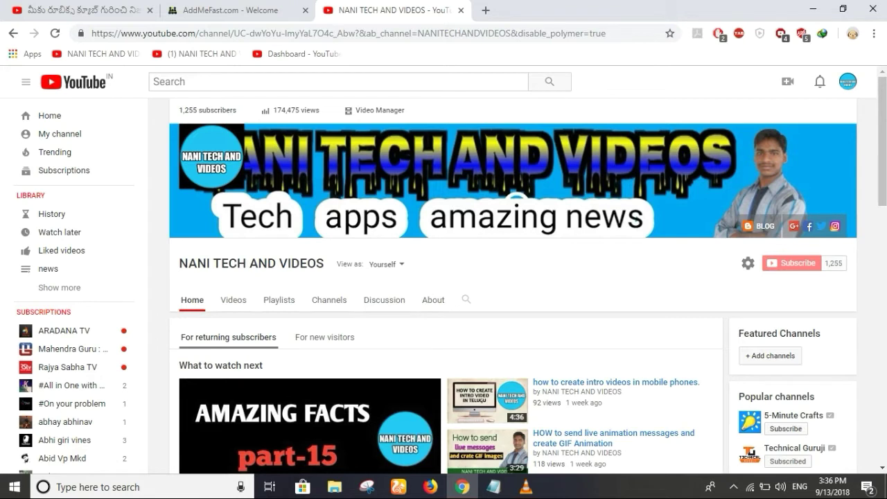
Open the channel's About page and choose India as the channel location
click(433, 299)
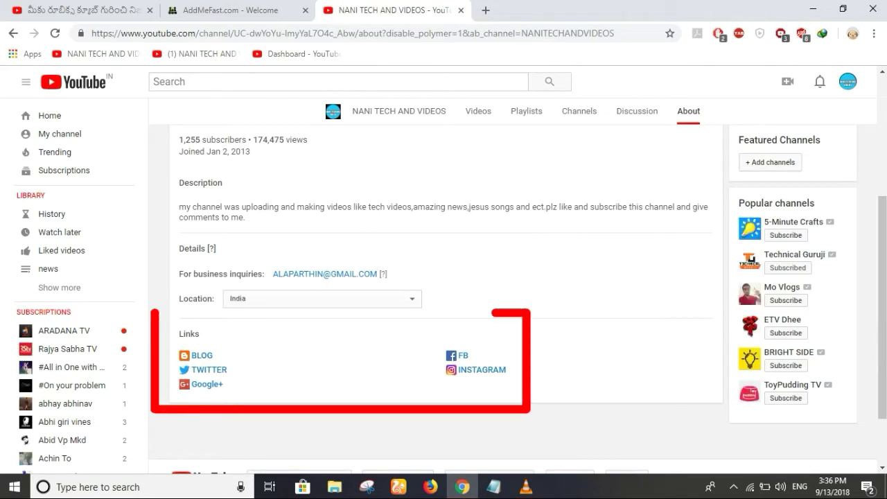
click(321, 298)
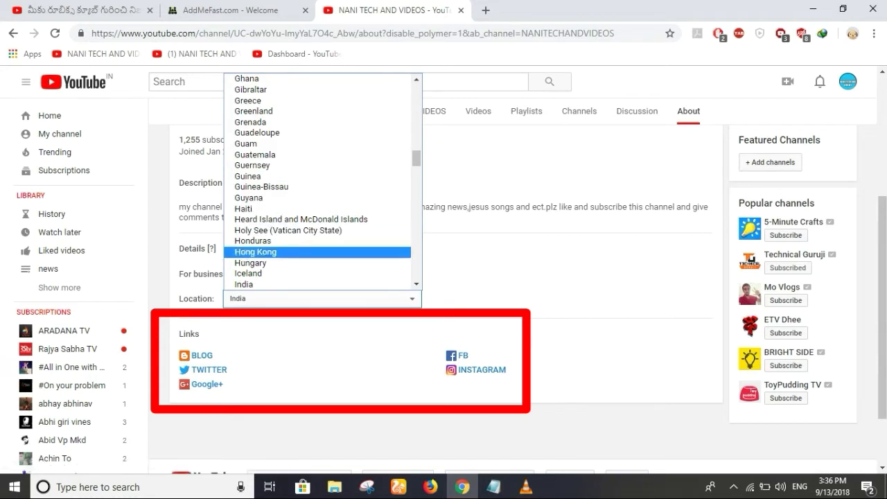
click(244, 284)
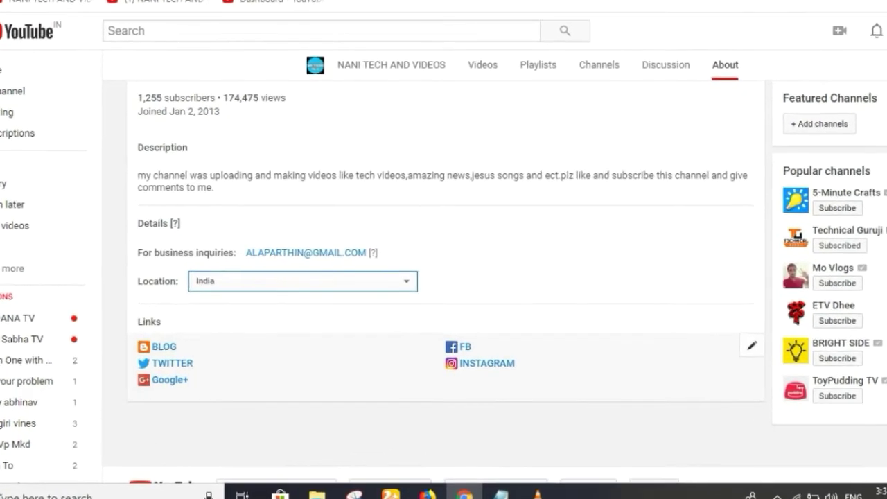
Start editing the channel's links and overlay the first 5 custom links on the channel art
click(759, 344)
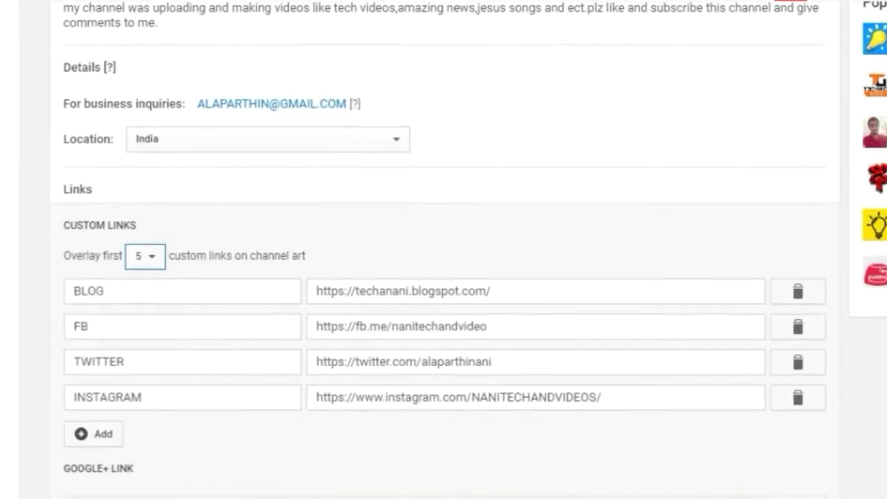
click(136, 252)
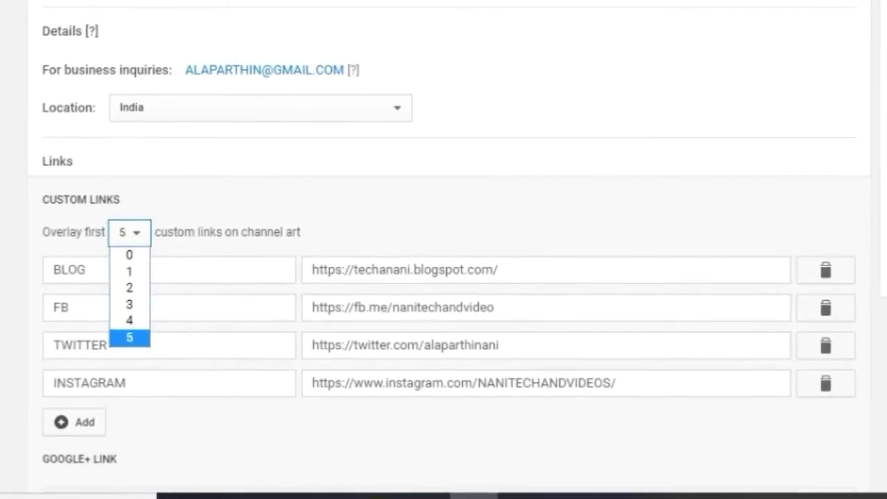
click(131, 338)
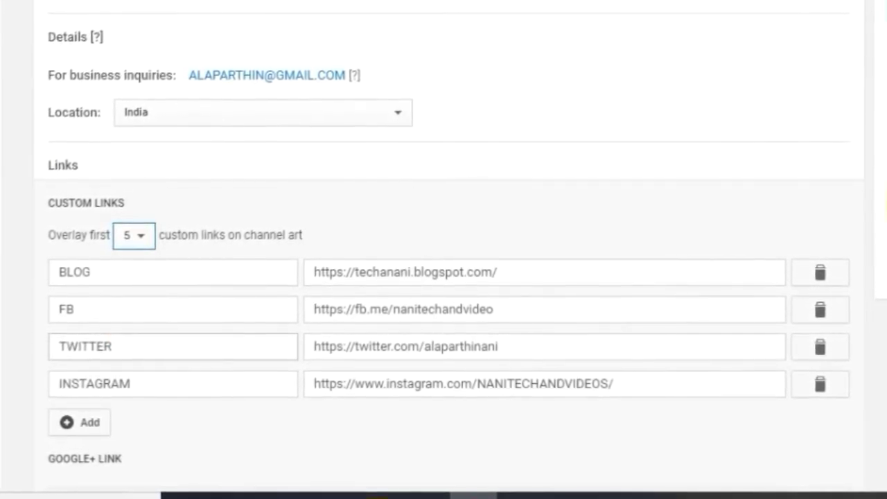
Clear the first custom link's title and re-enter it as BLOG
click(90, 272)
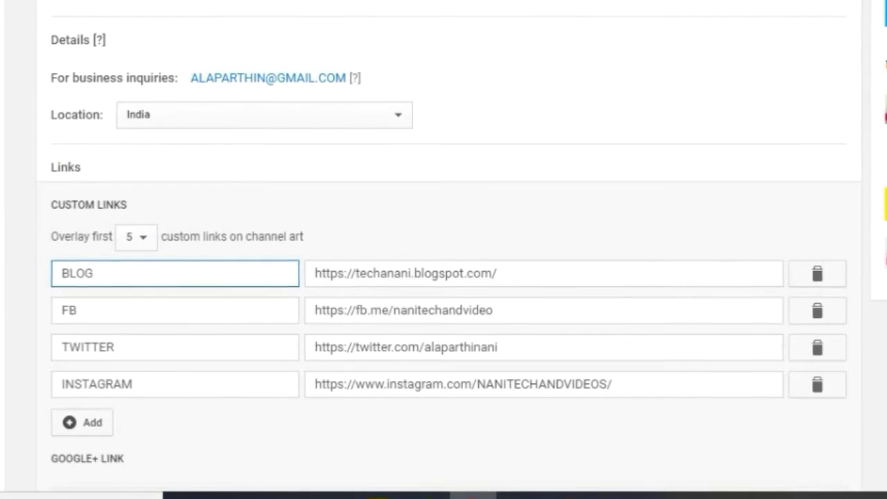
key(BackSpace)
key(BackSpace)
key(BackSpace)
key(BackSpace)
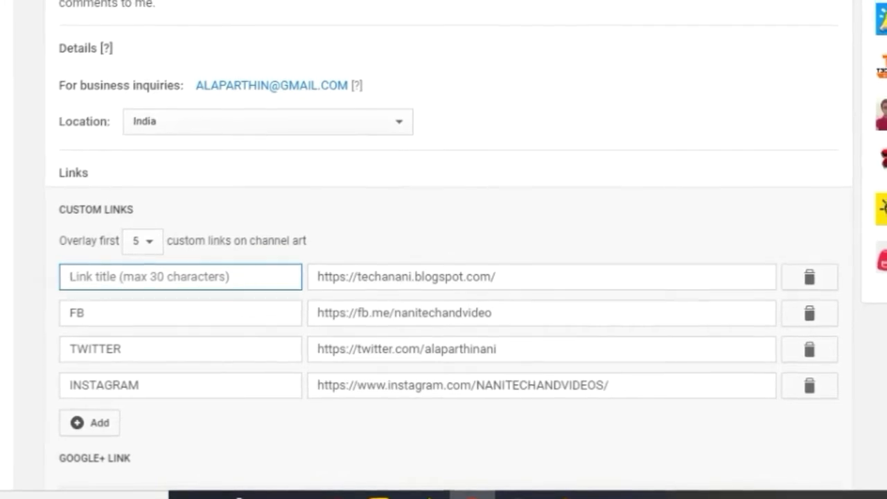
text(BLOG)
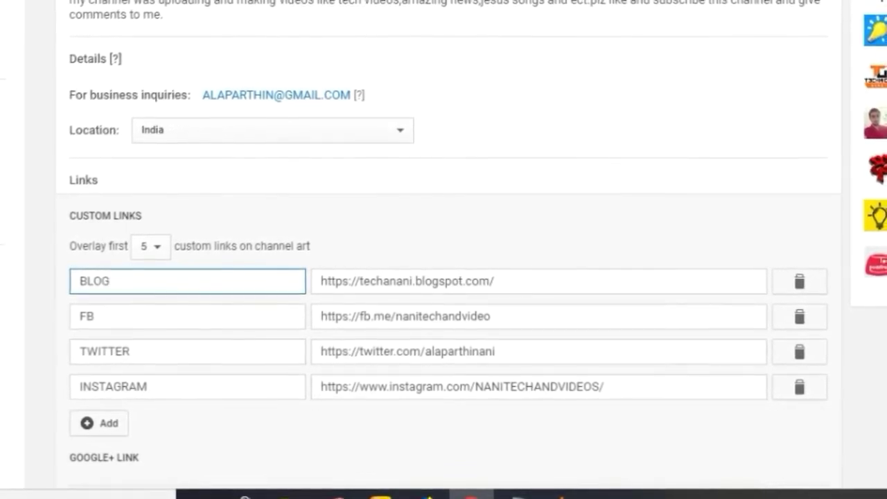
Add a new custom link below the Instagram entry and title it PINTEREST
scroll(443, 277, down, 2)
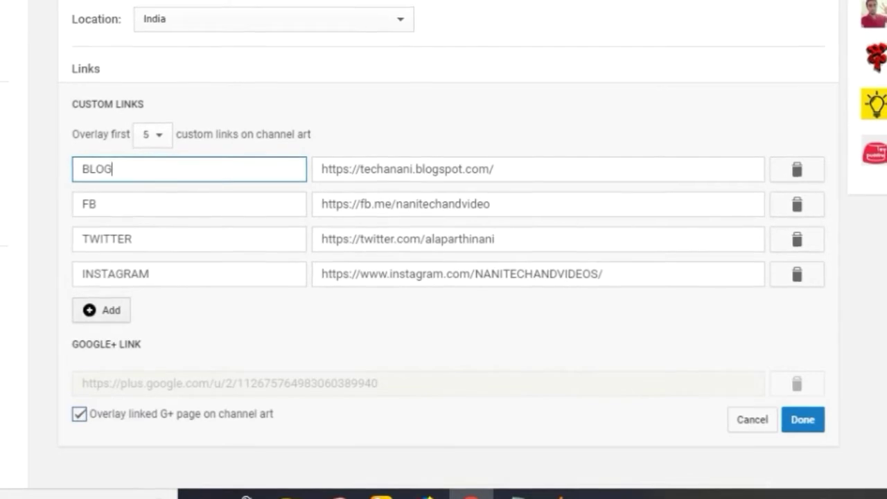
click(101, 310)
click(101, 309)
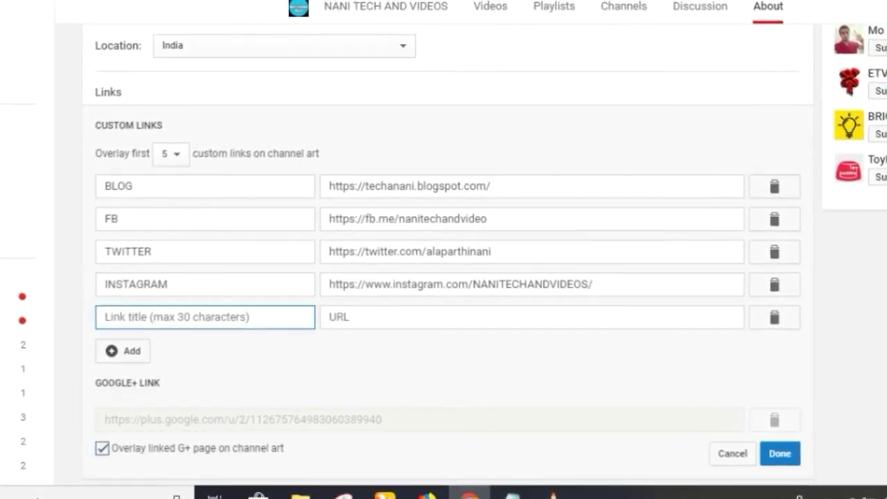
text(PIN)
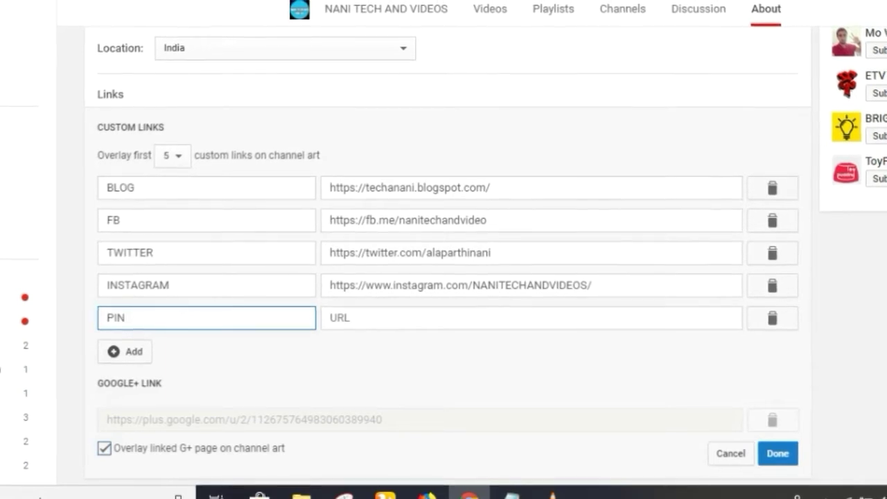
text(TERS)
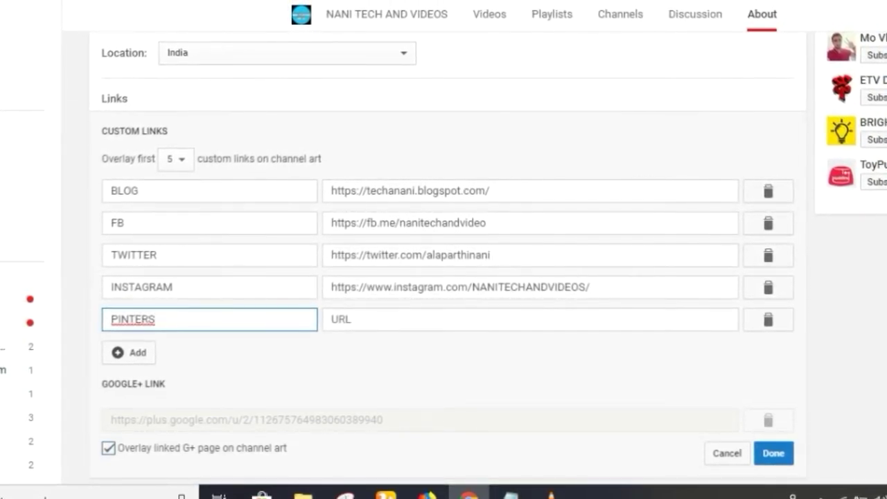
key(BackSpace)
text(EST)
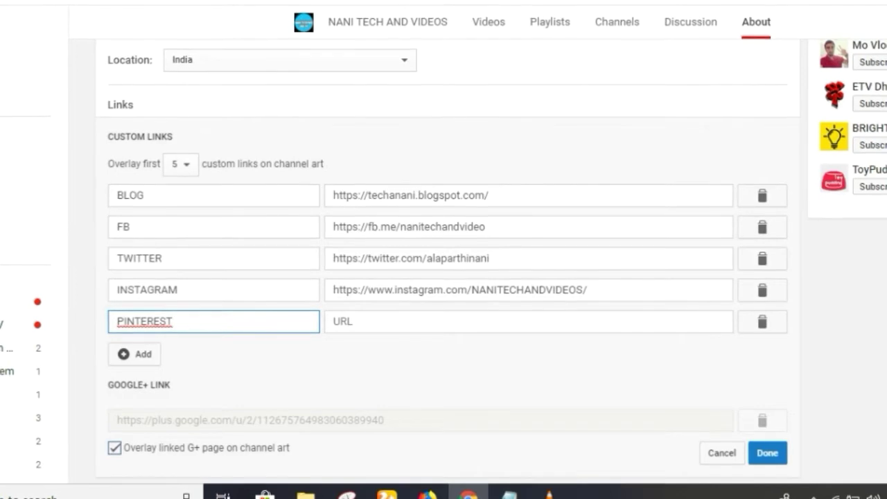
click(334, 322)
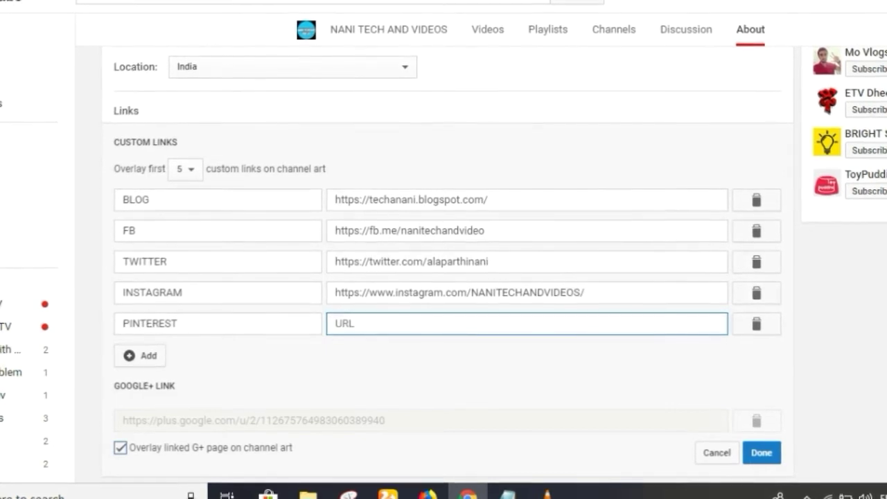
text(HTTP://)
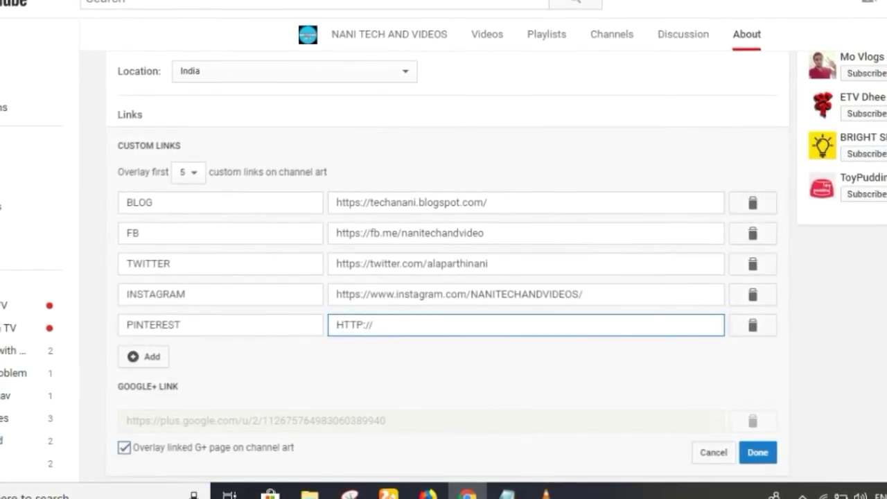
key(BackSpace)
key(BackSpace)
key(BackSpace)
key(BackSpace)
key(BackSpace)
key(BackSpace)
key(BackSpace)
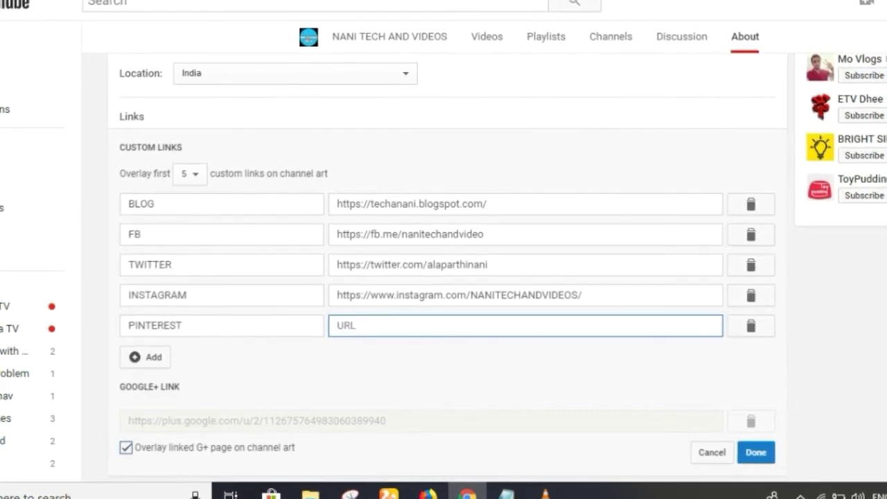
text(htto)
key(BackSpace)
text(p://)
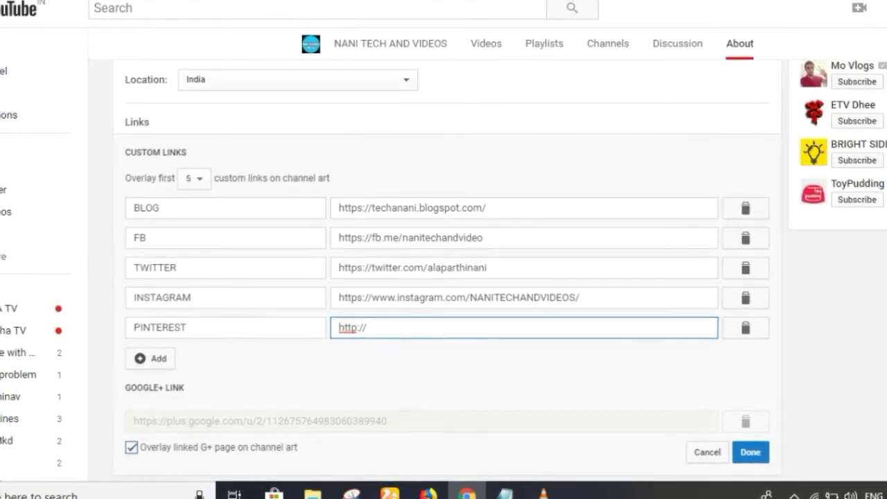
text(www)
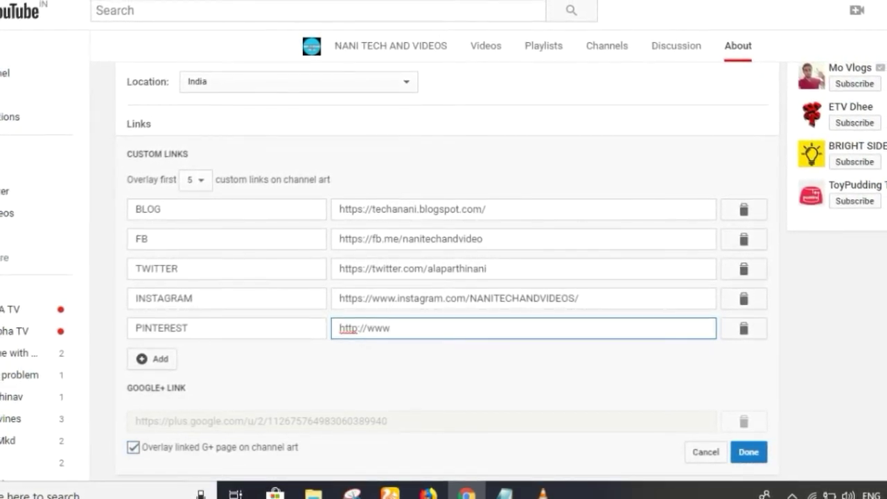
text(.pin)
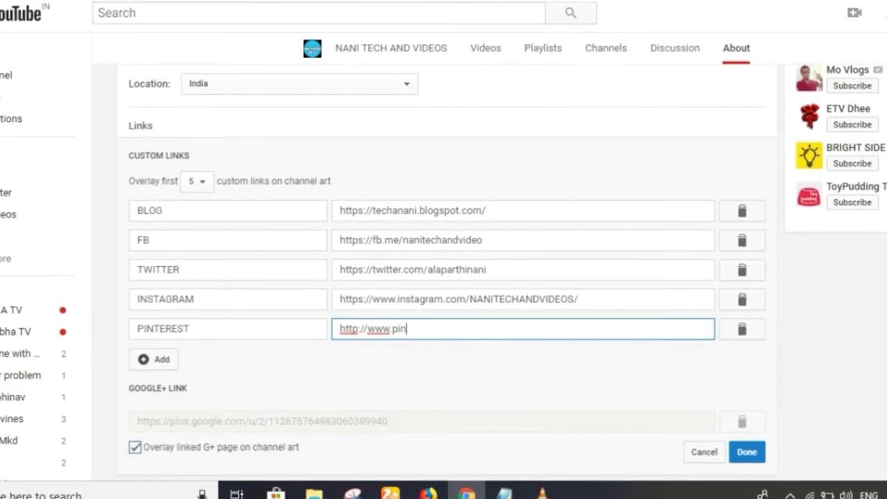
text(tere)
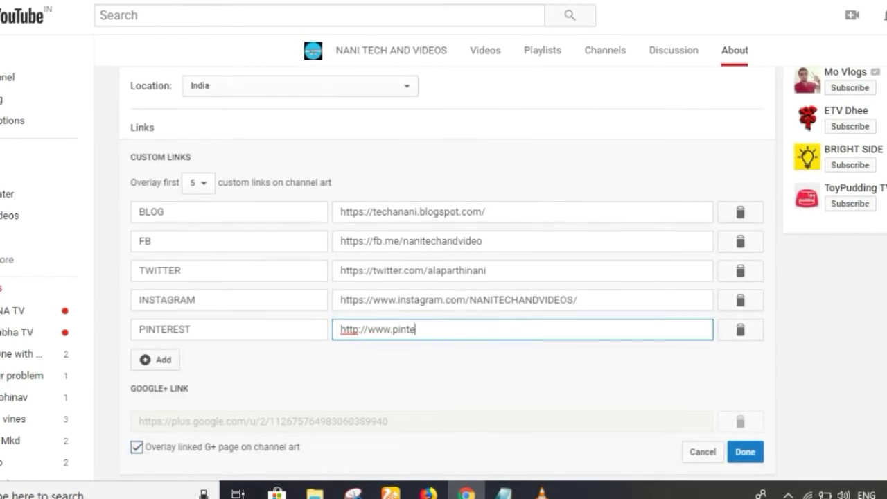
text(st.com)
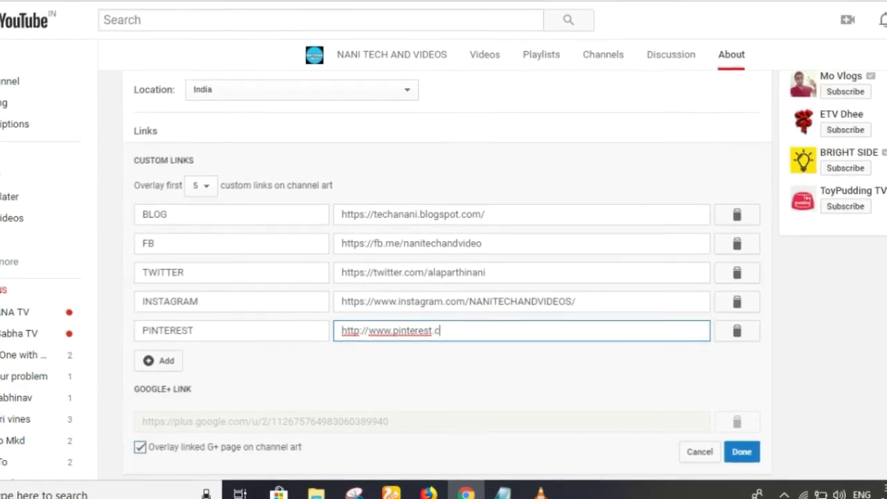
text(/)
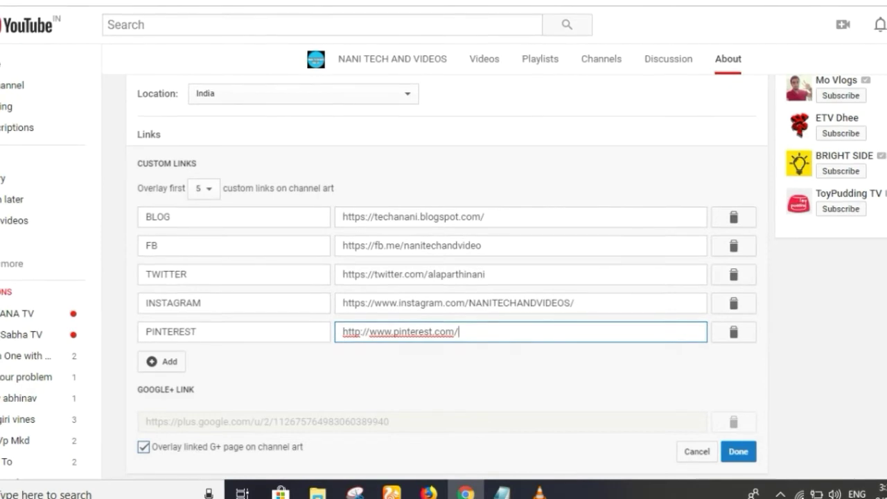
text(alaparthi)
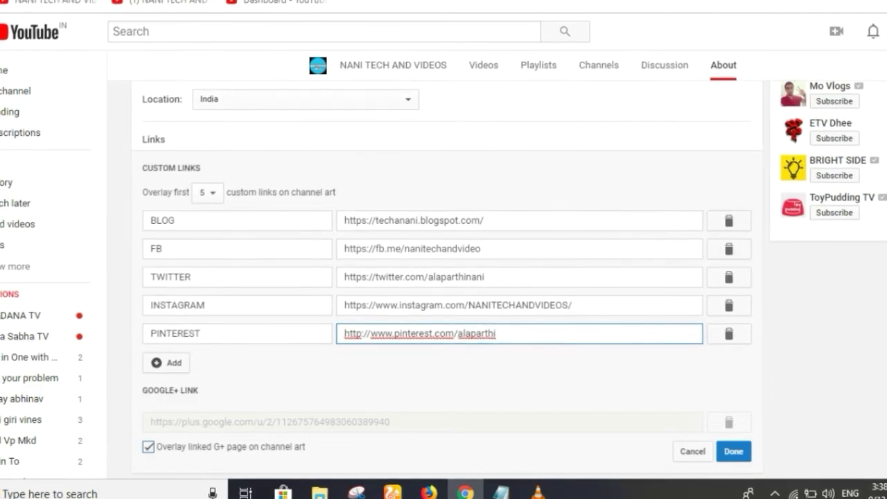
text(n/)
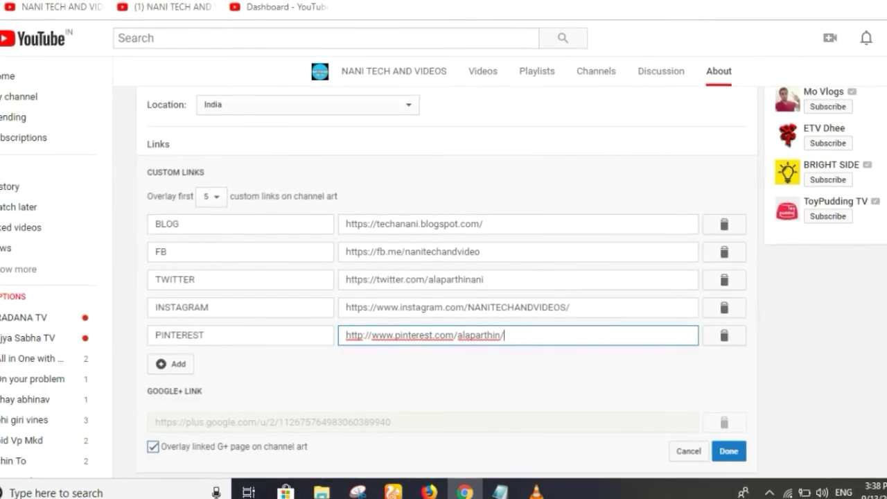
scroll(444, 277, down, 2)
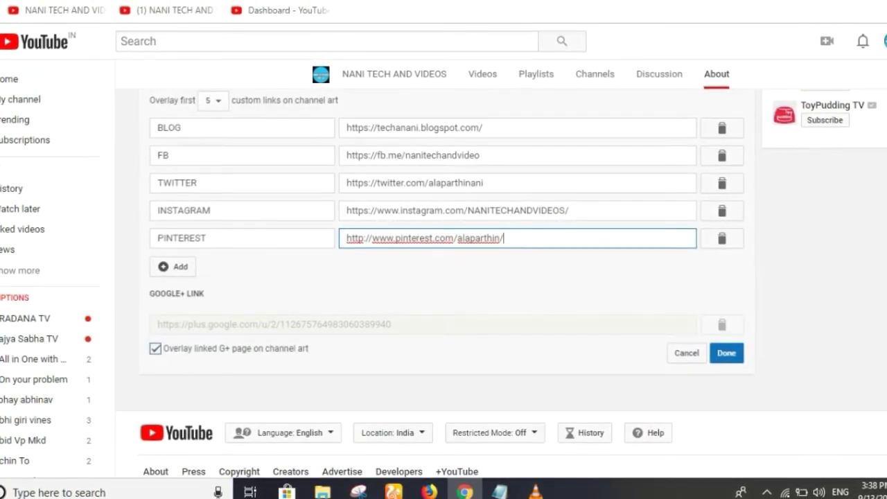
click(726, 353)
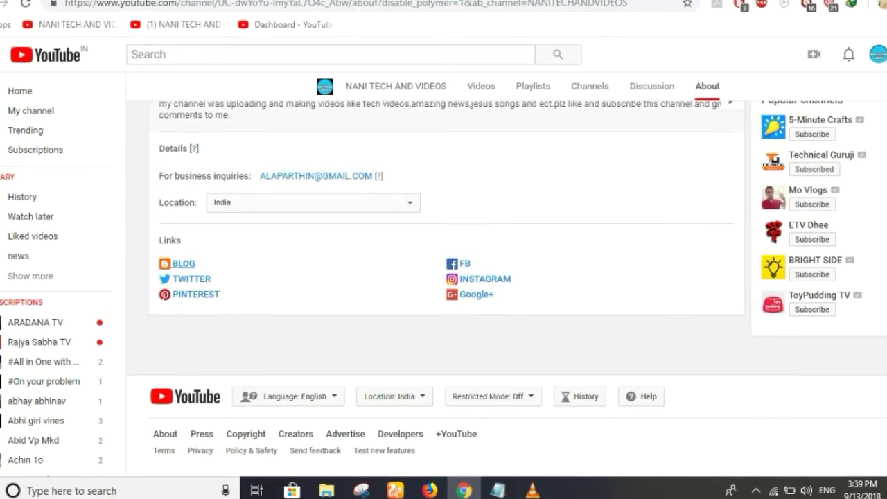
Open a new browser tab
key(ctrl+t)
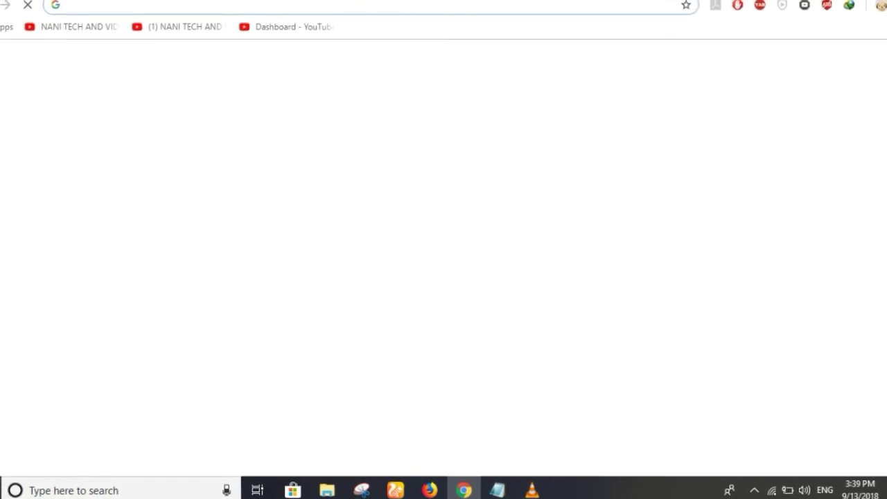